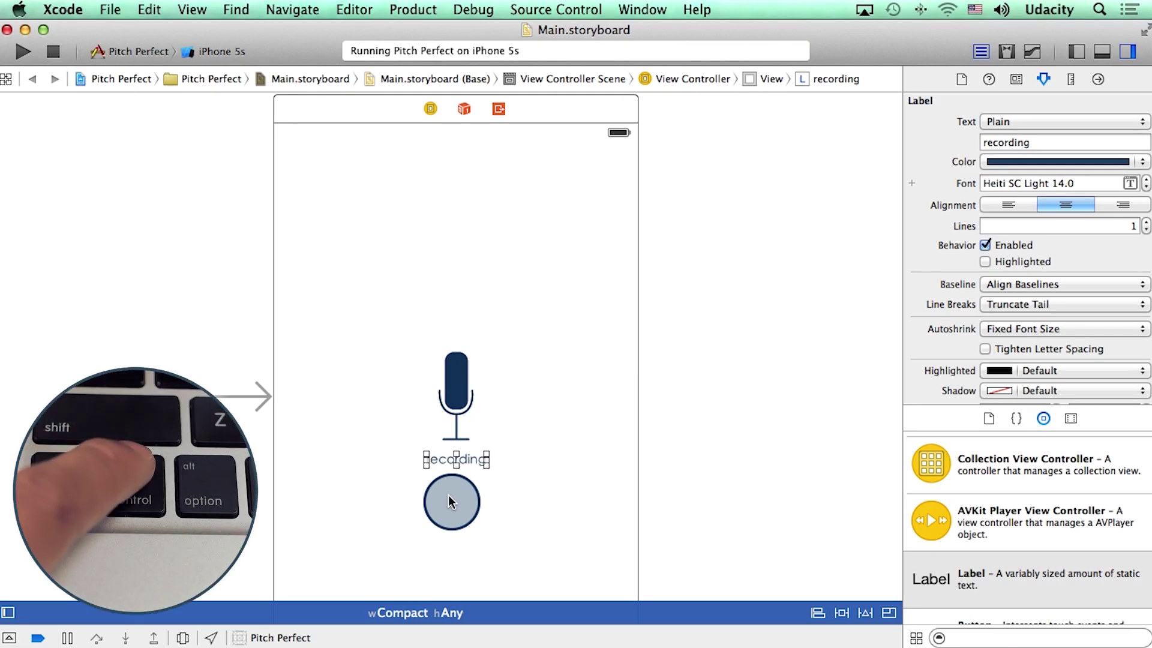
- Add a center-horizontally-in-container constraint from the recording label to its view
mouse_move(449, 494)
mouse_down()
mouse_move(464, 460)
mouse_move(465, 490)
mouse_up()
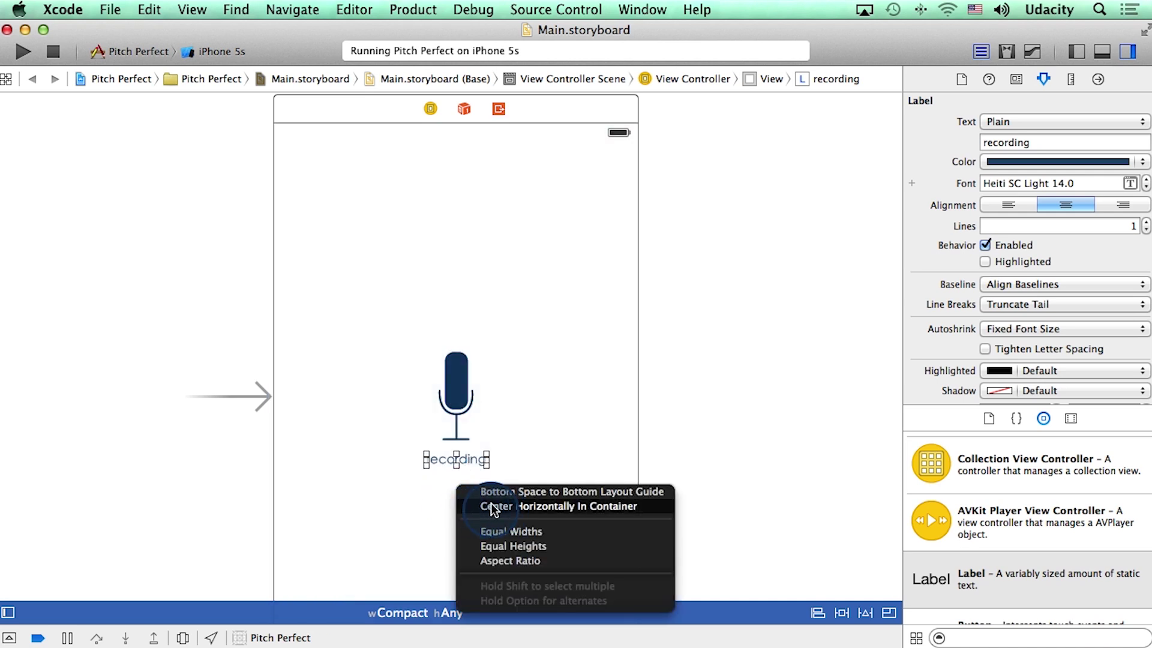
click(548, 505)
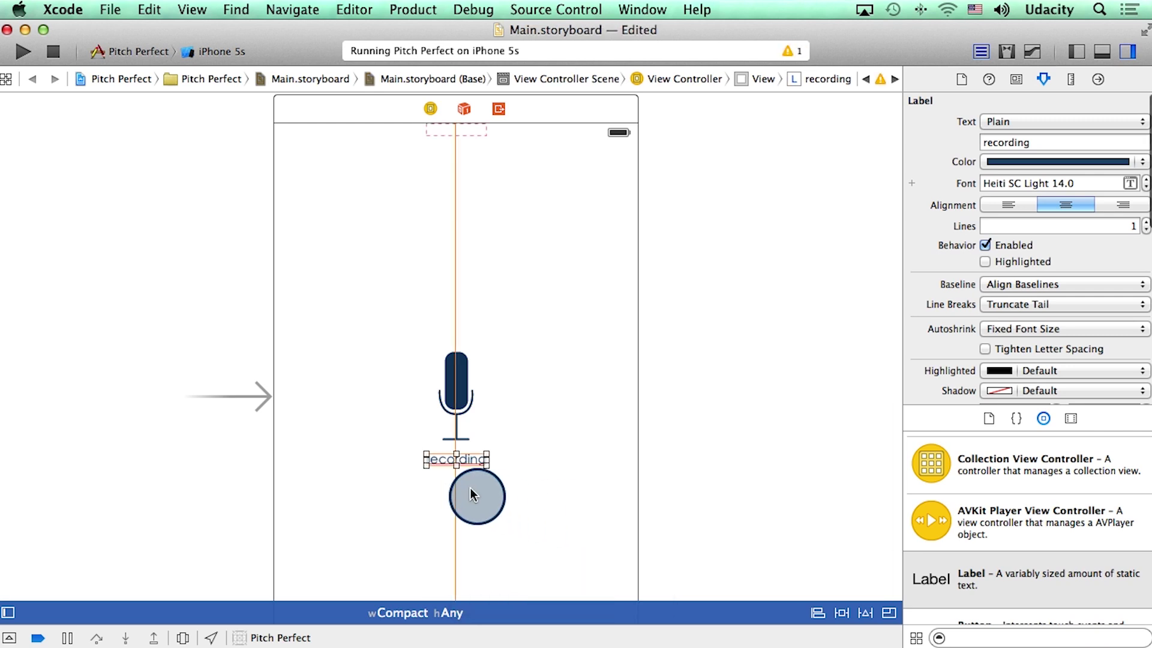
- Add a vertical spacing constraint between the recording label and the microphone button, then show the document outline
drag(483, 491, 494, 501)
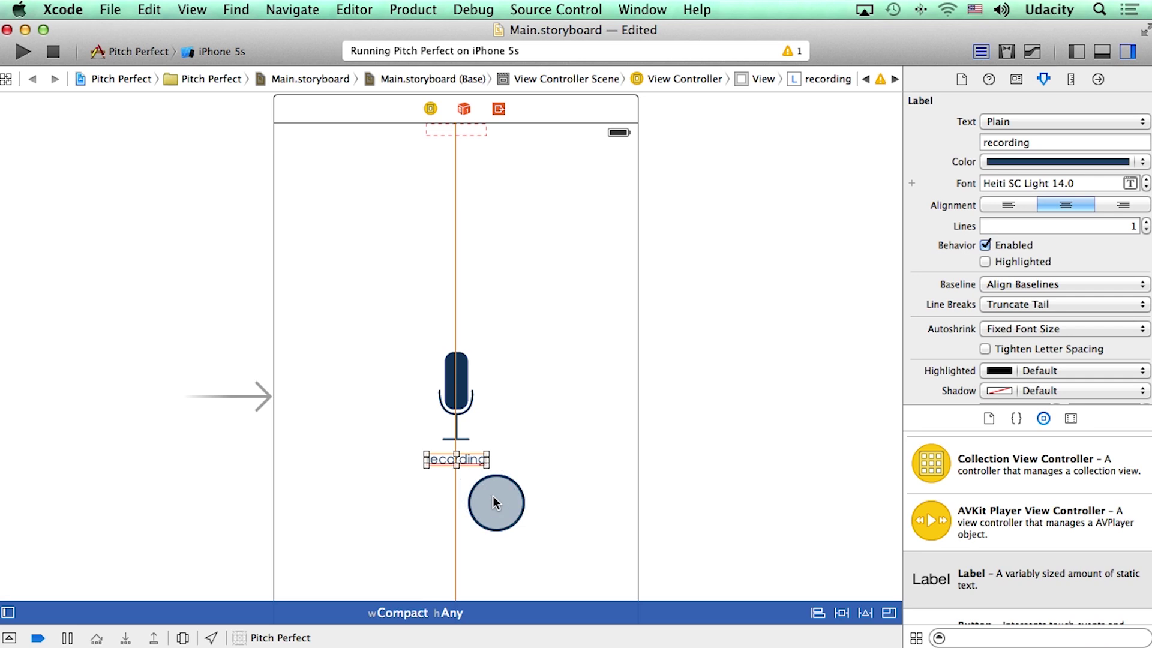
drag(492, 503, 472, 461)
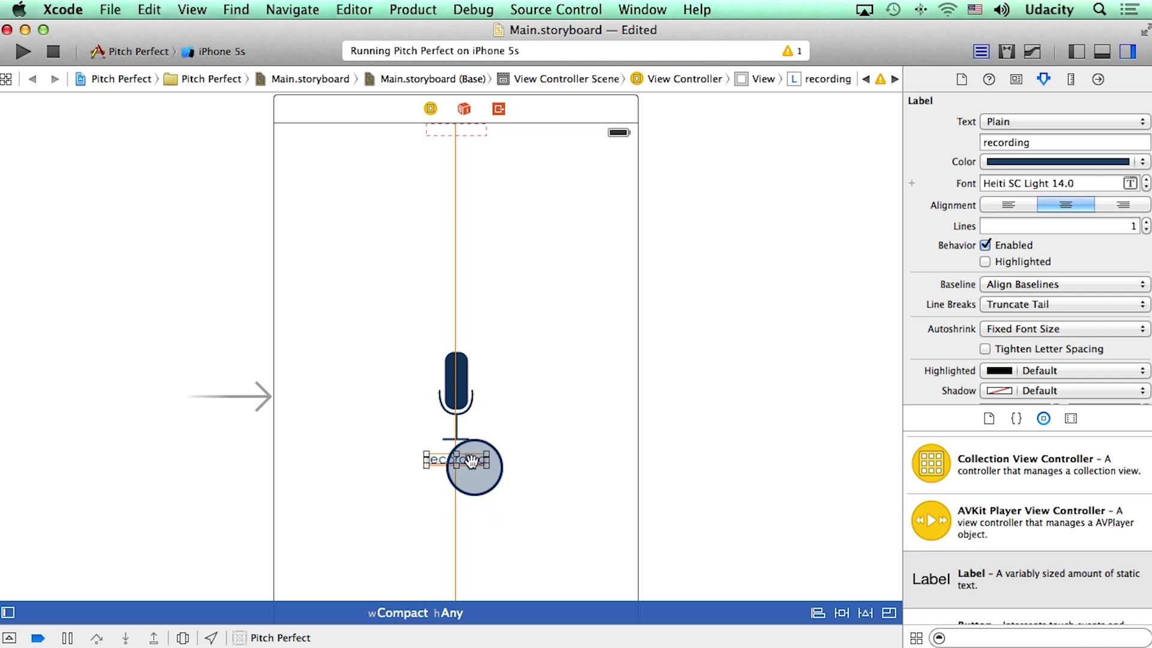
drag(471, 461, 468, 425)
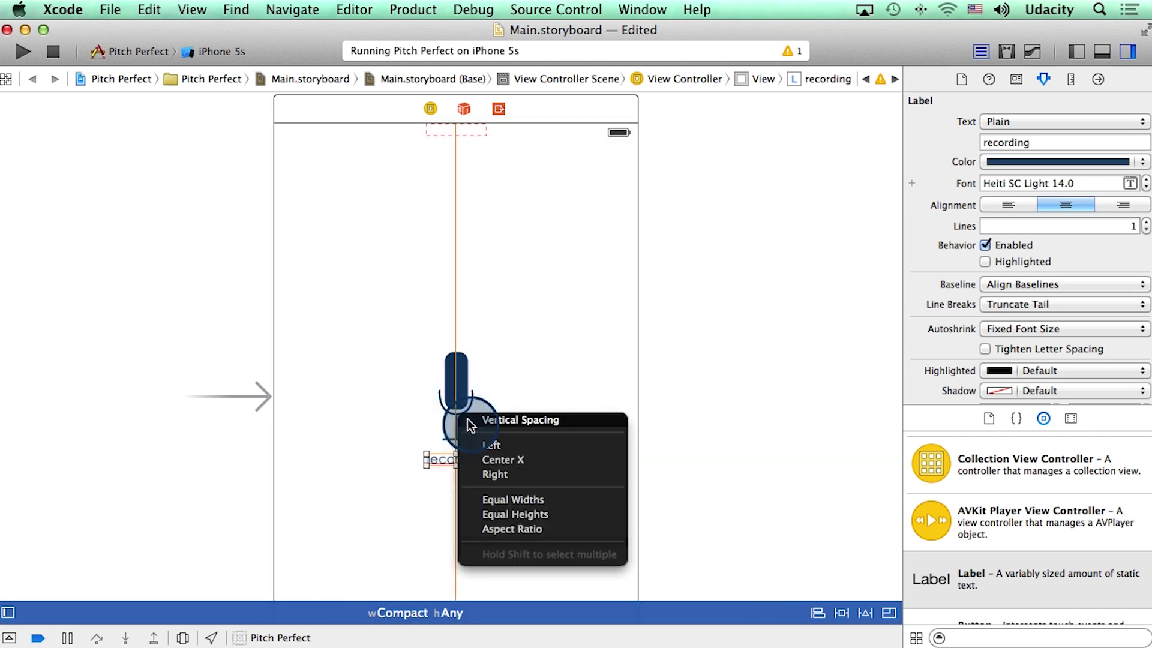
click(504, 420)
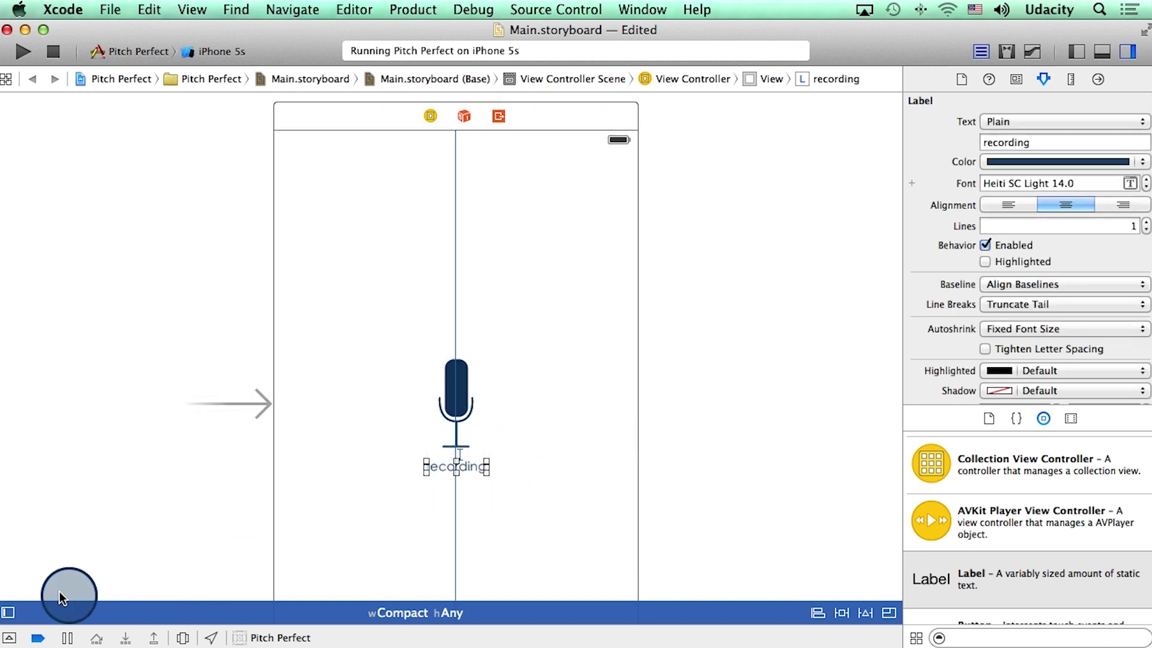
click(9, 614)
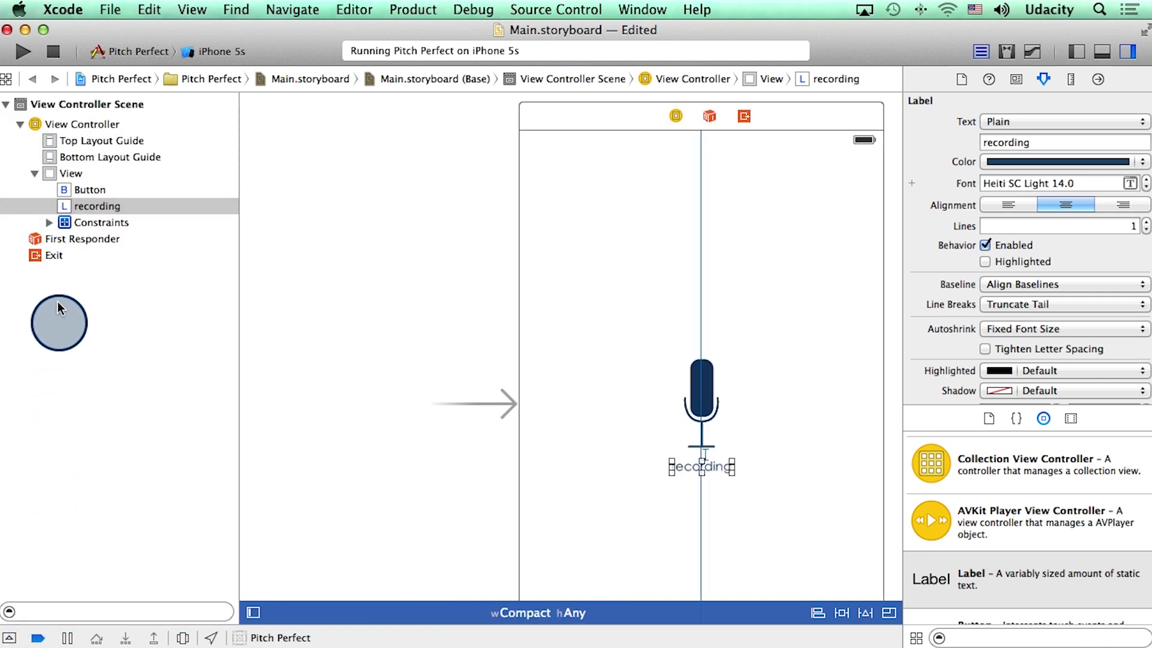
click(49, 223)
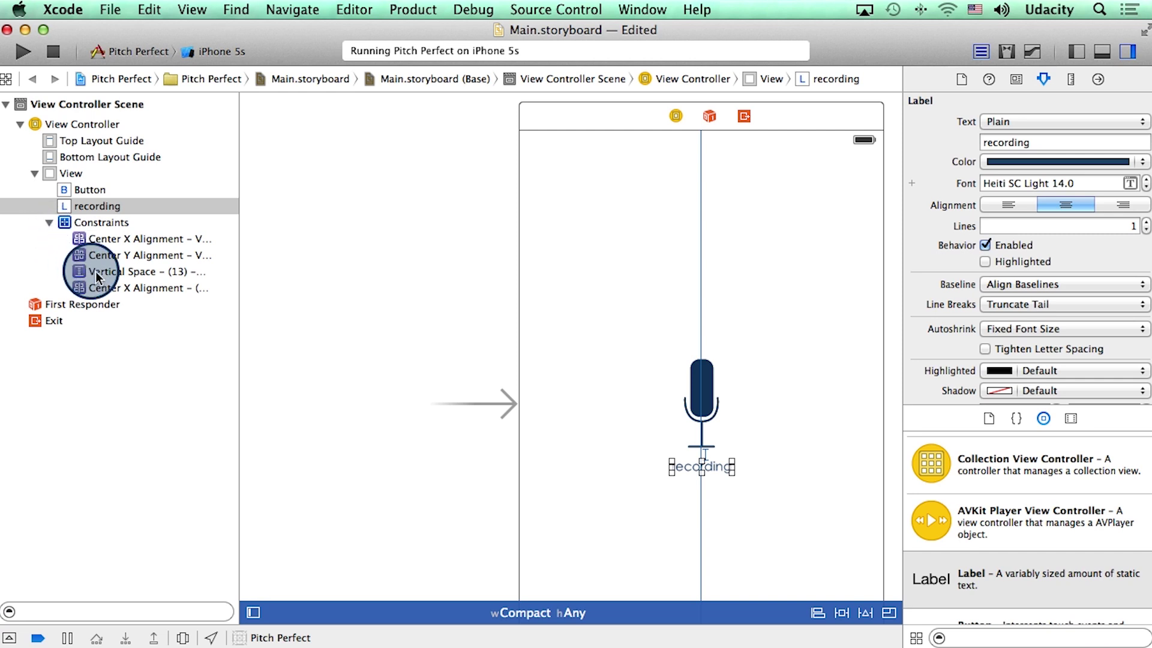
click(104, 274)
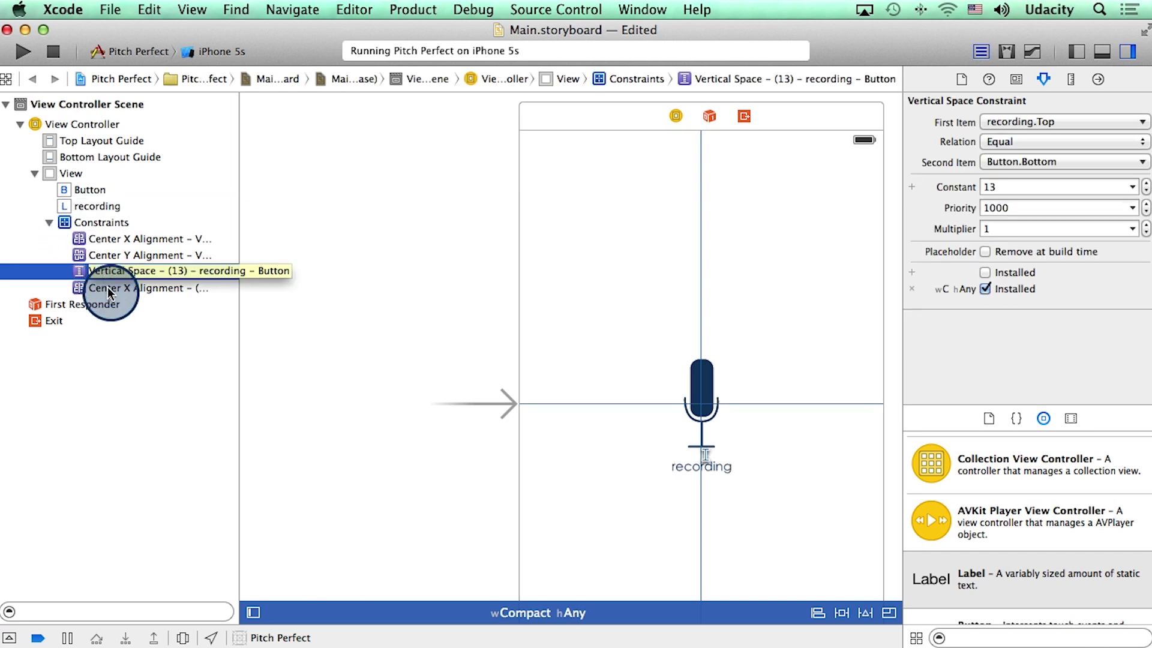
click(107, 287)
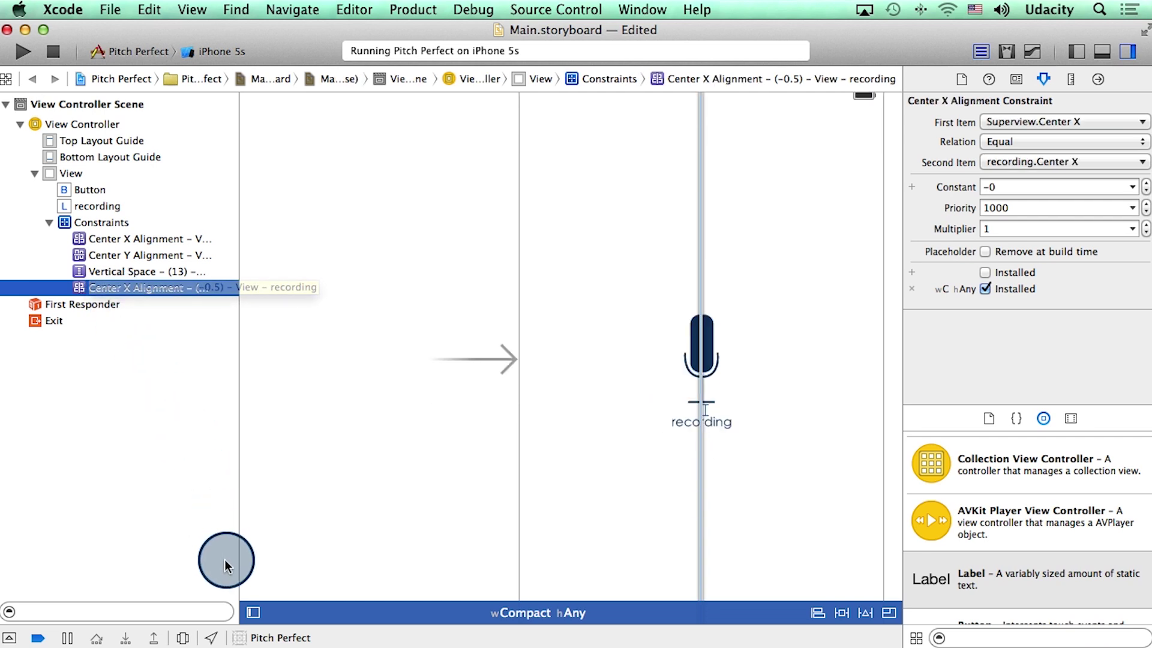
click(253, 613)
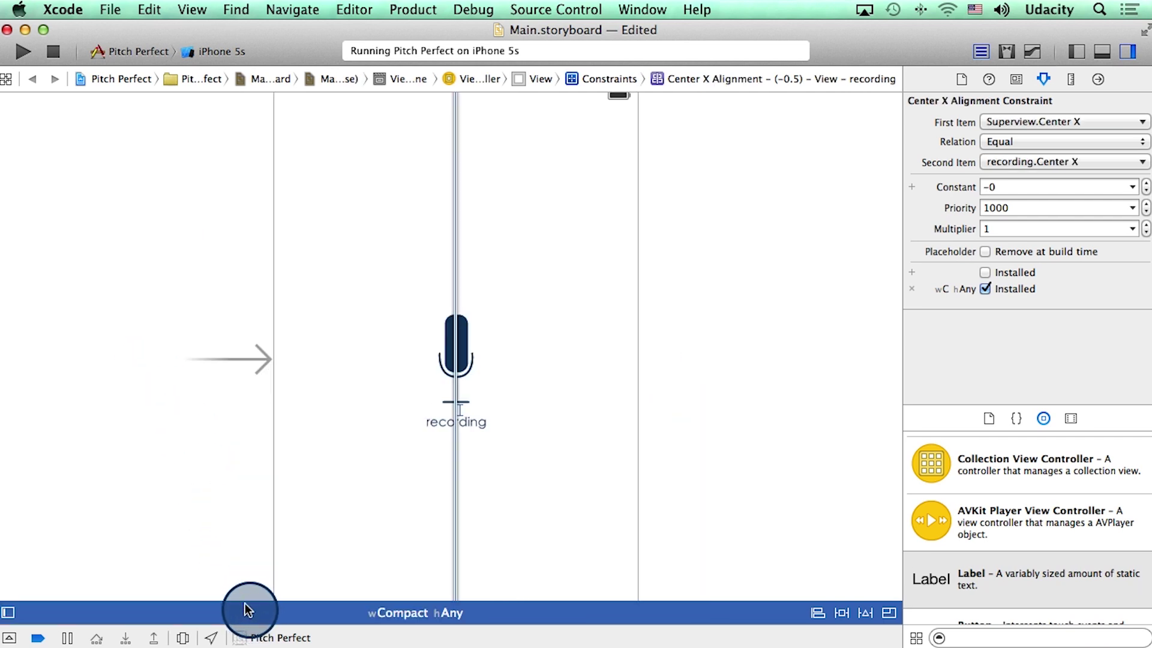
click(57, 54)
- Run the app, confirm the label is centered under the microphone, and return to the storyboard's recording label
click(26, 53)
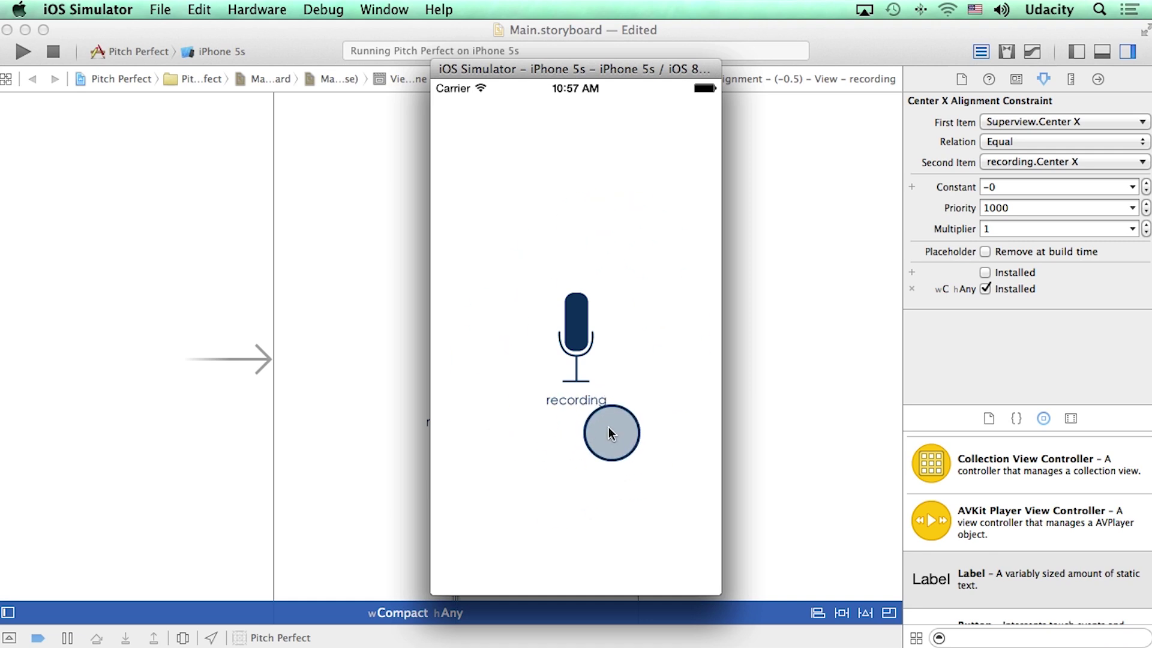
click(748, 419)
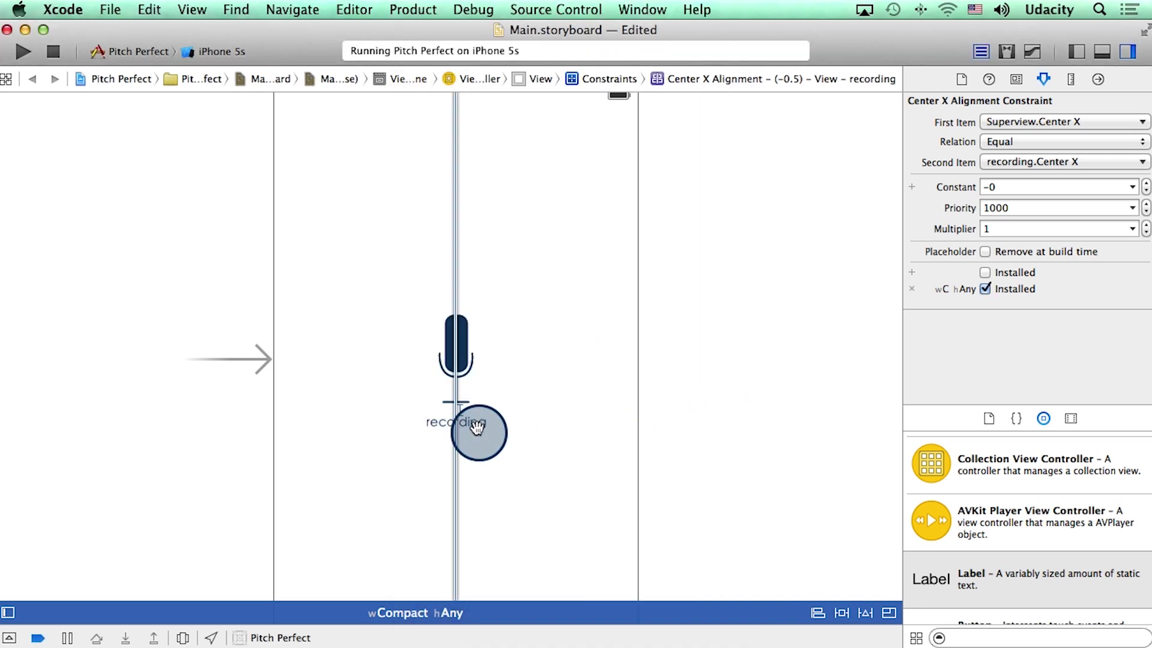
click(477, 426)
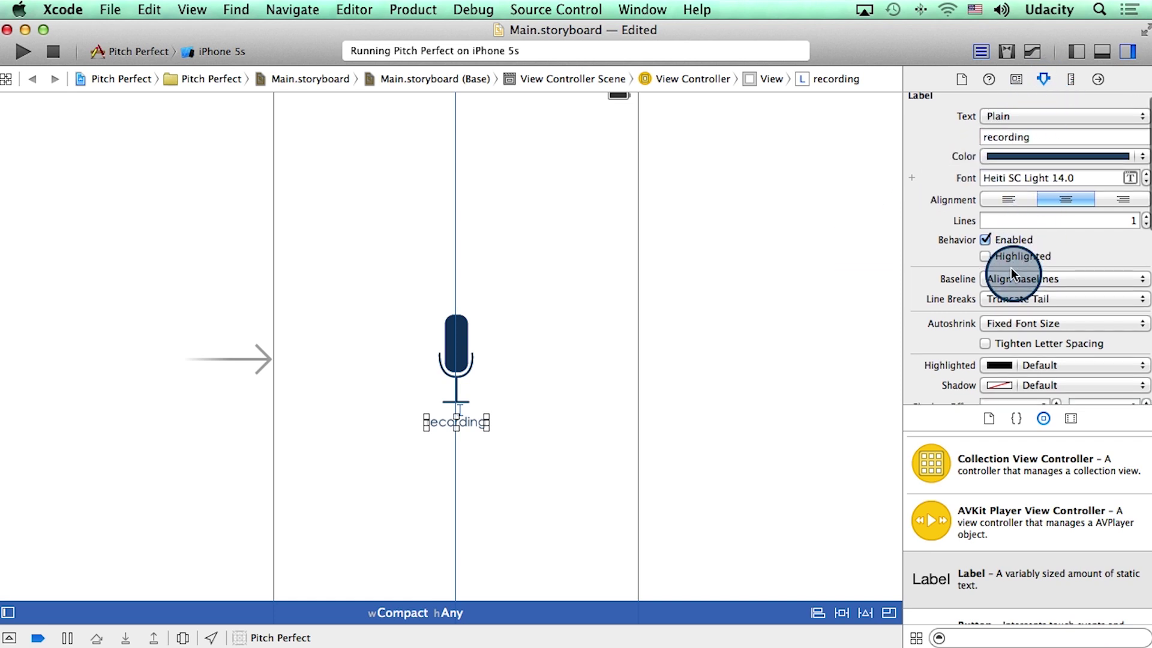
scroll(1010, 267, down, 5)
scroll(1008, 262, down, 5)
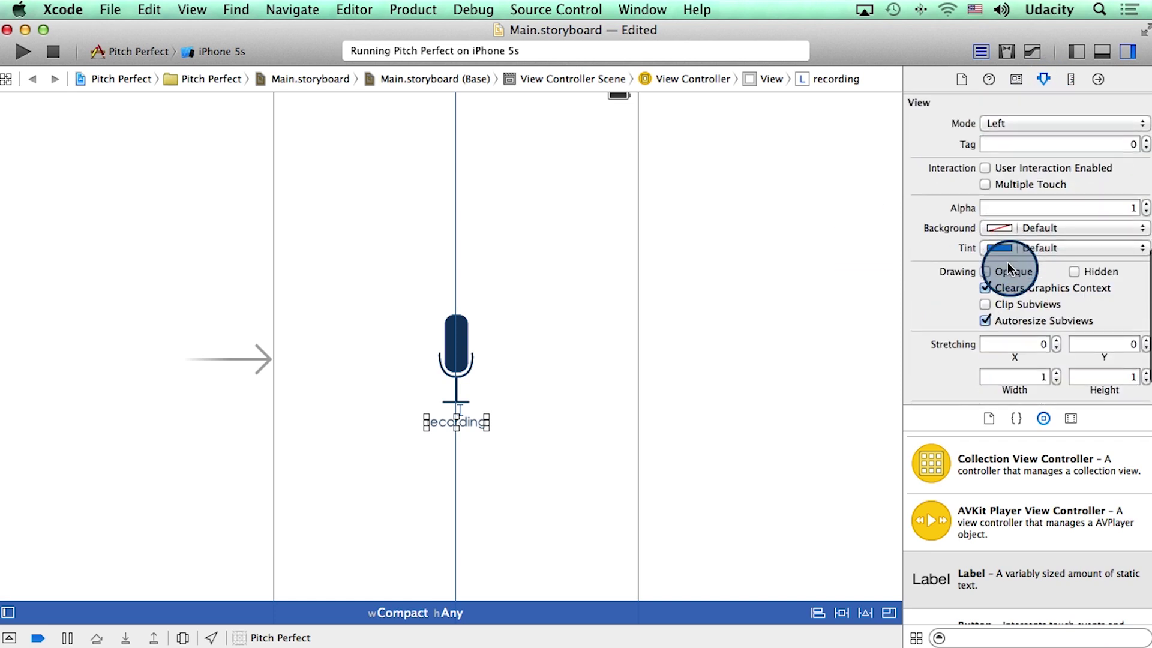
- Check Hidden for the recording label in the Attributes Inspector and relaunch the app showing only the microphone
click(1074, 272)
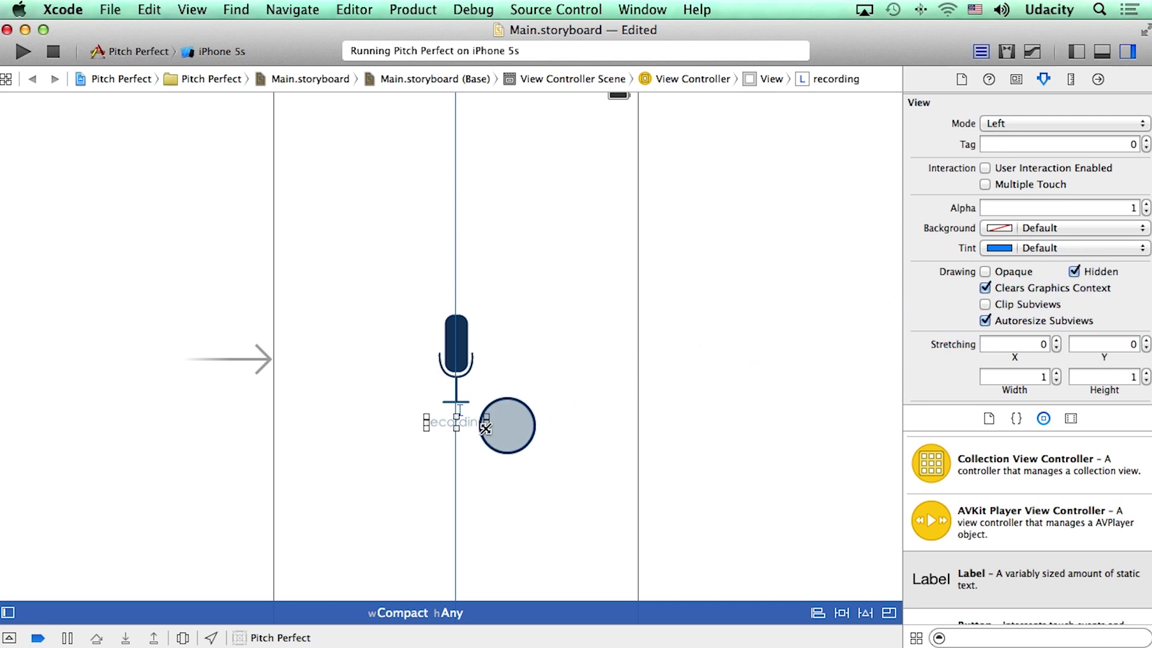
mouse_move(460, 441)
mouse_down()
mouse_move(424, 452)
mouse_move(489, 462)
mouse_up()
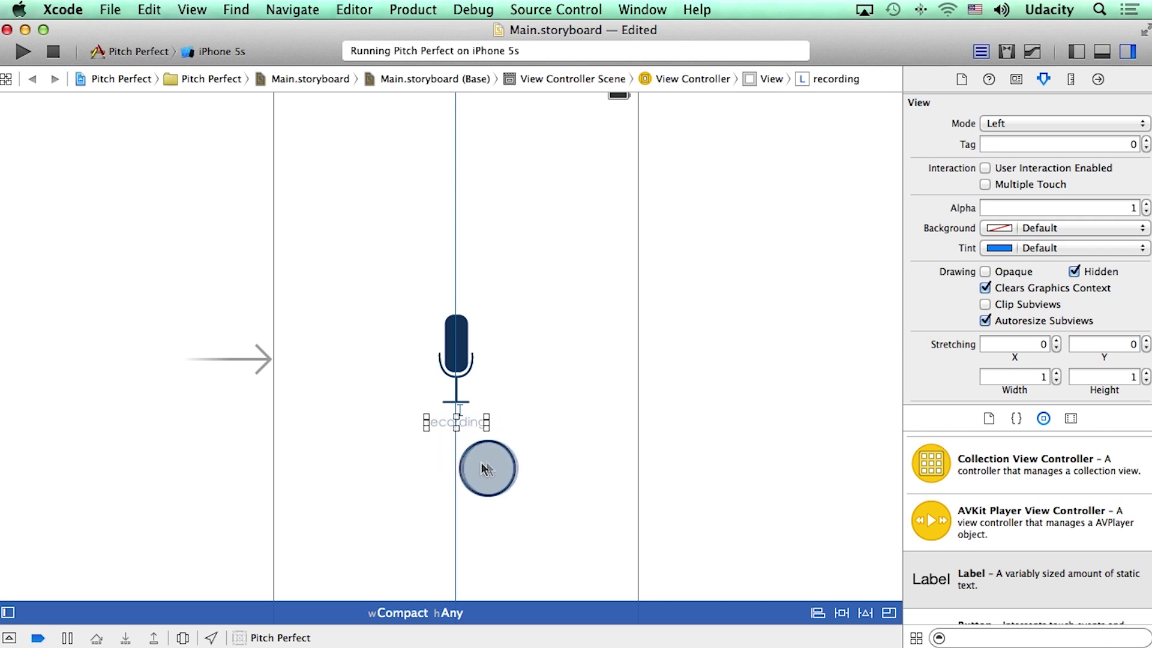
click(54, 51)
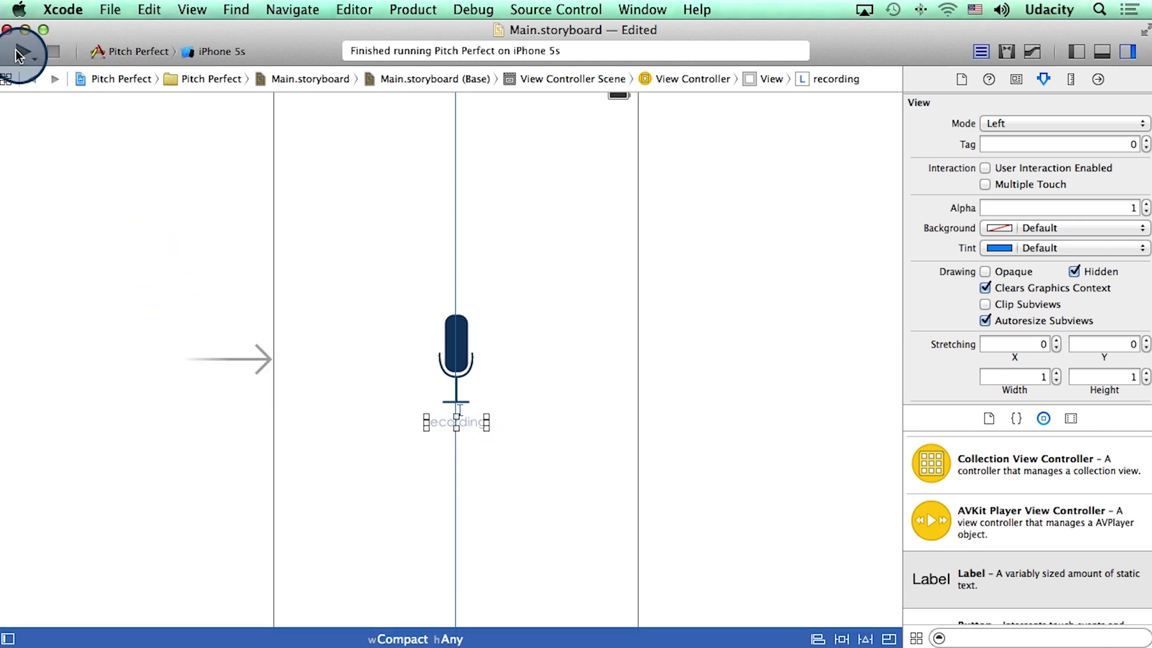
click(22, 61)
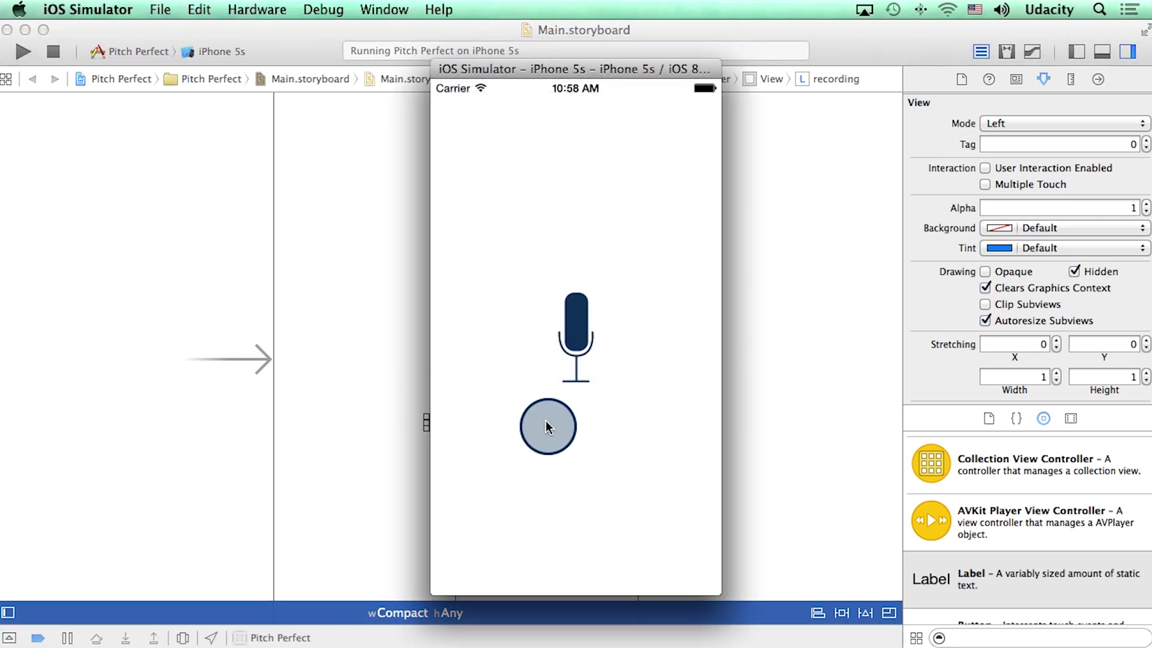